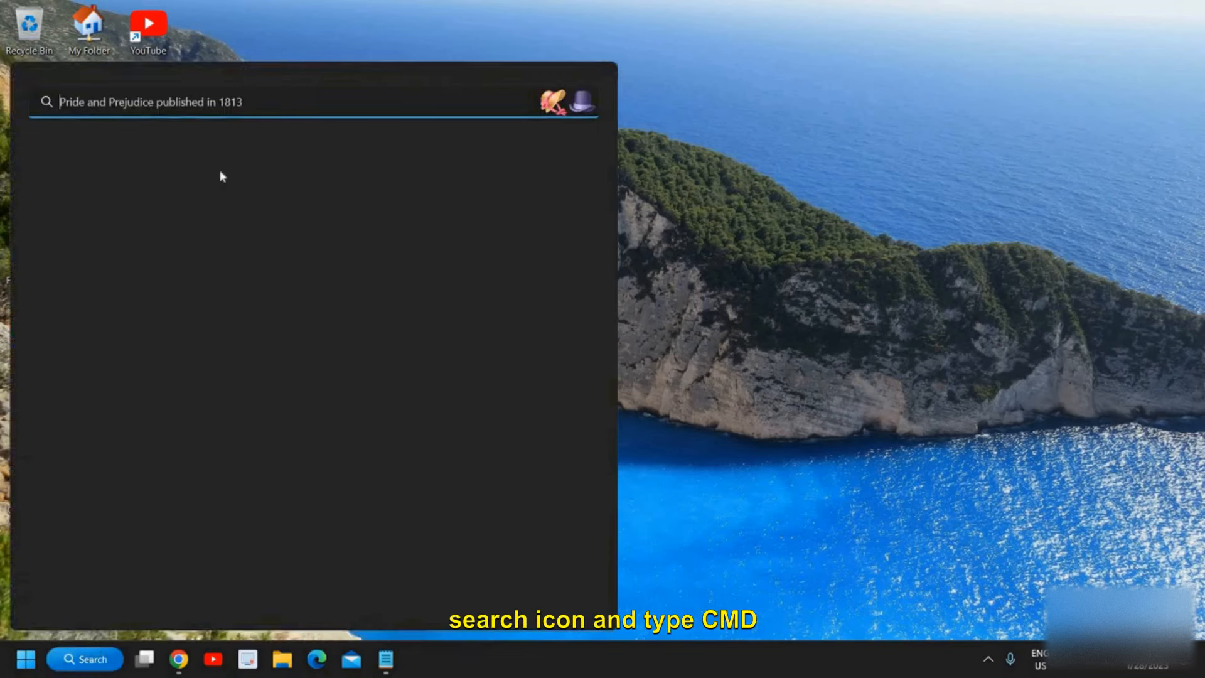
Step: Run sfc /scannow in a Command Prompt opened as administrator and close the Command Prompt window
{"action": "type", "text": "cmd"}
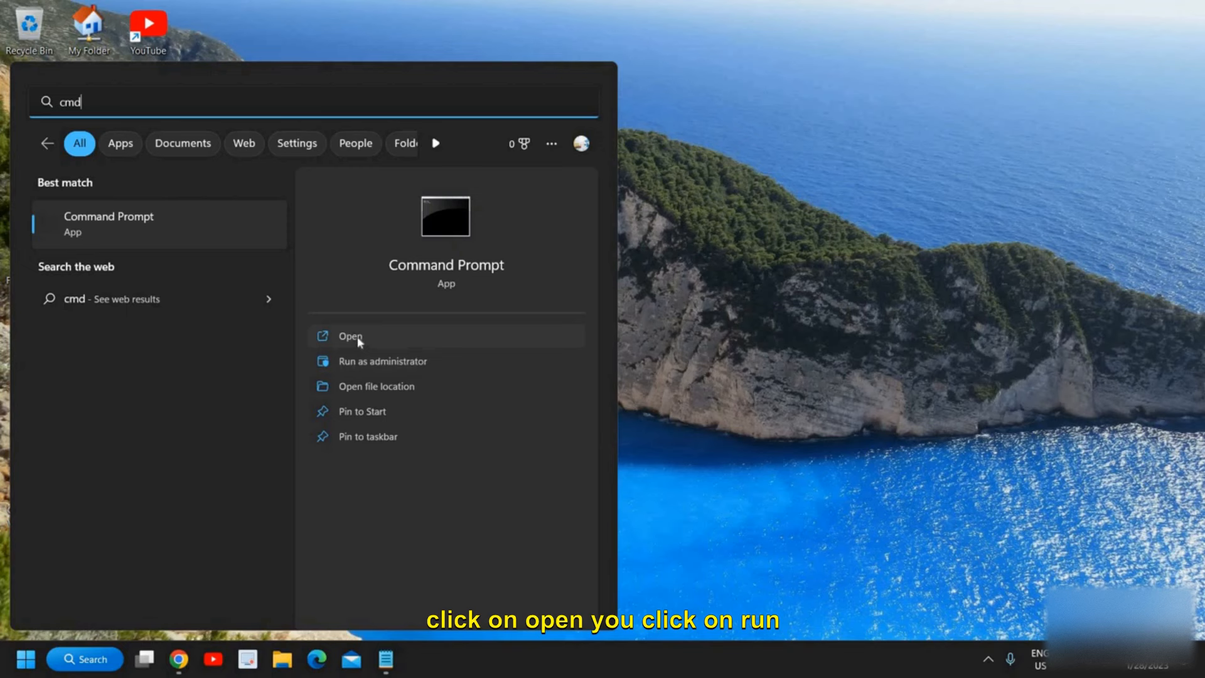
{"action": "left_click", "coordinate": [390, 363]}
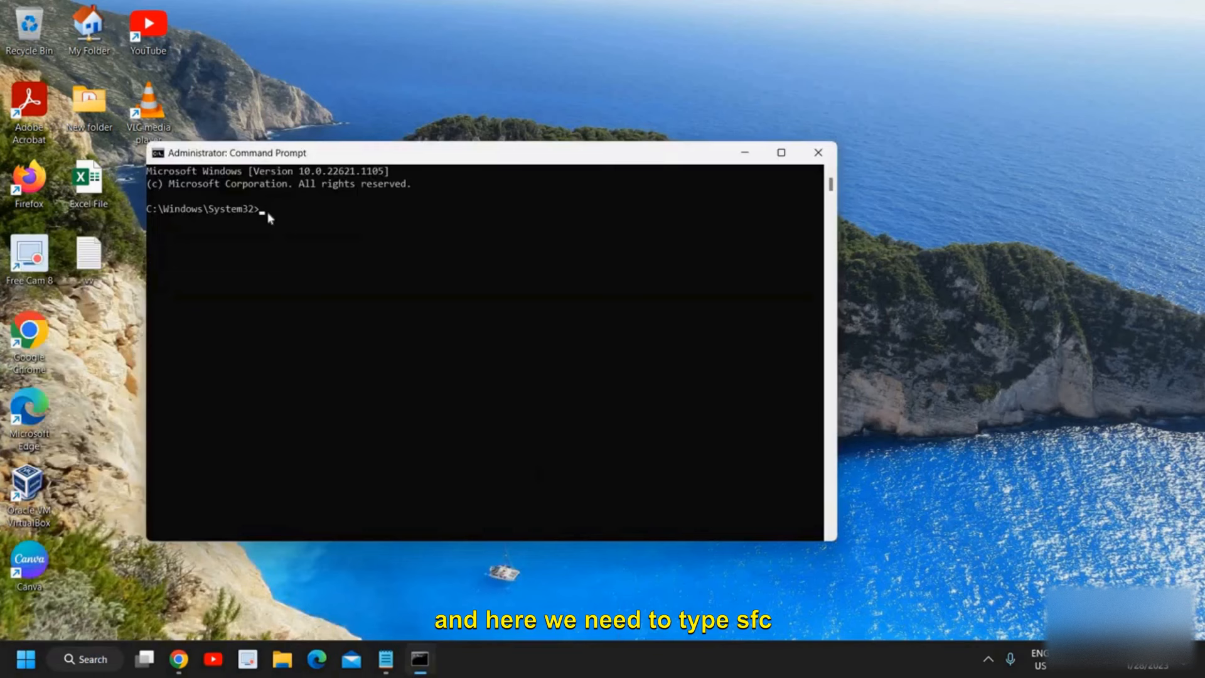
{"action": "type", "text": "sfc /scannow"}
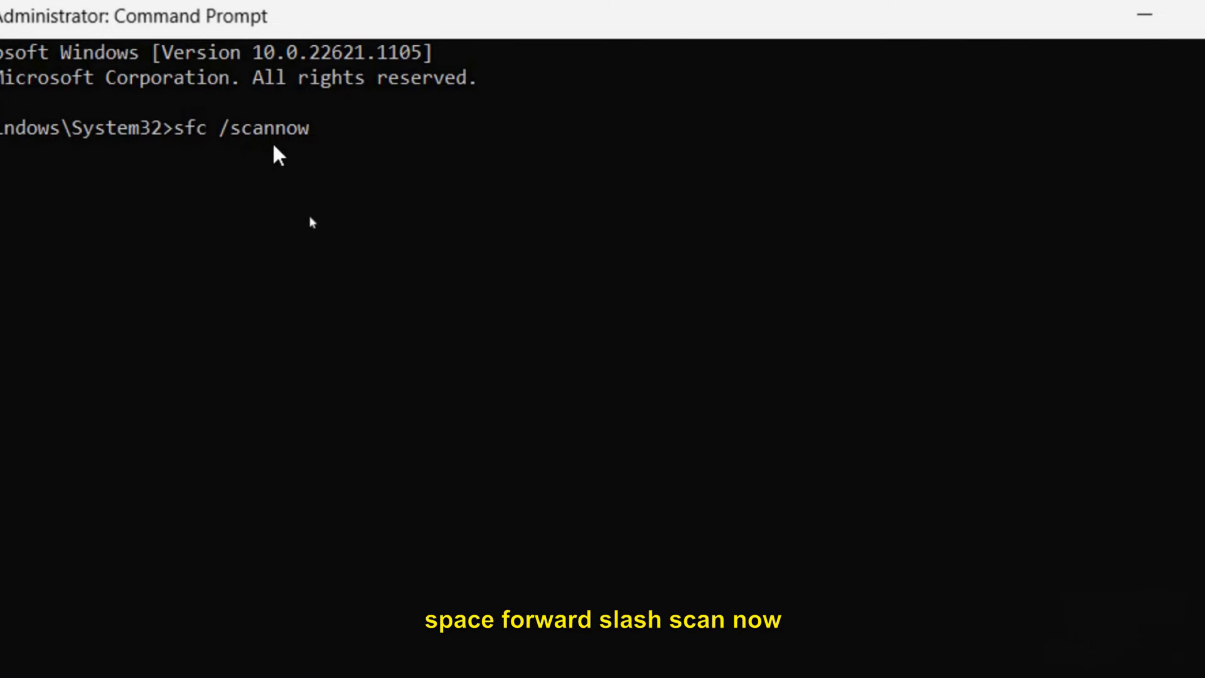
{"action": "key", "text": "Return"}
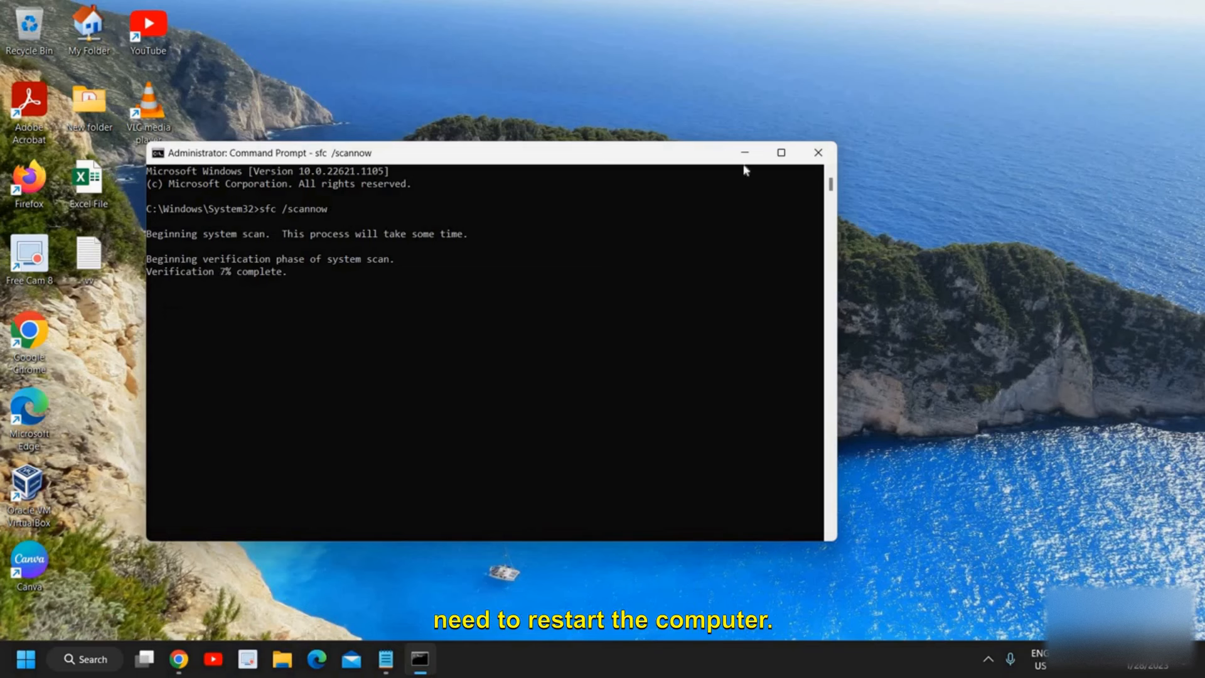
{"action": "left_click", "coordinate": [818, 152]}
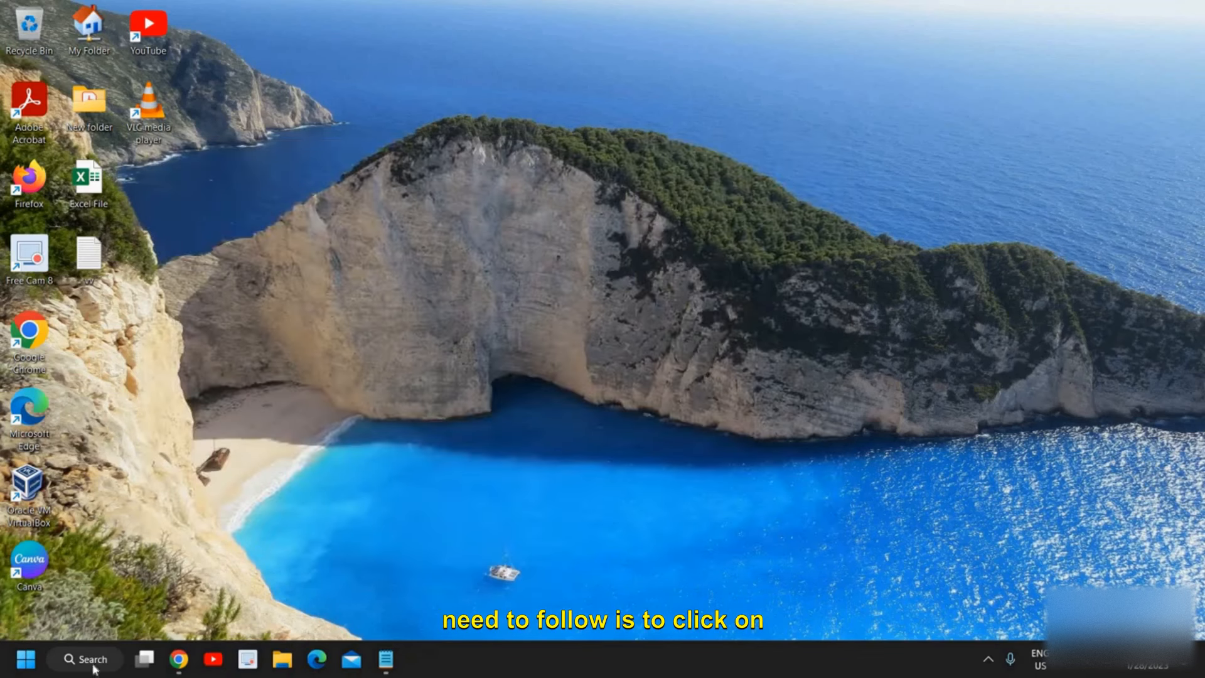
Step: Open the Services console with the Run command services.msc and maximize its window
{"action": "right_click", "coordinate": [27, 662]}
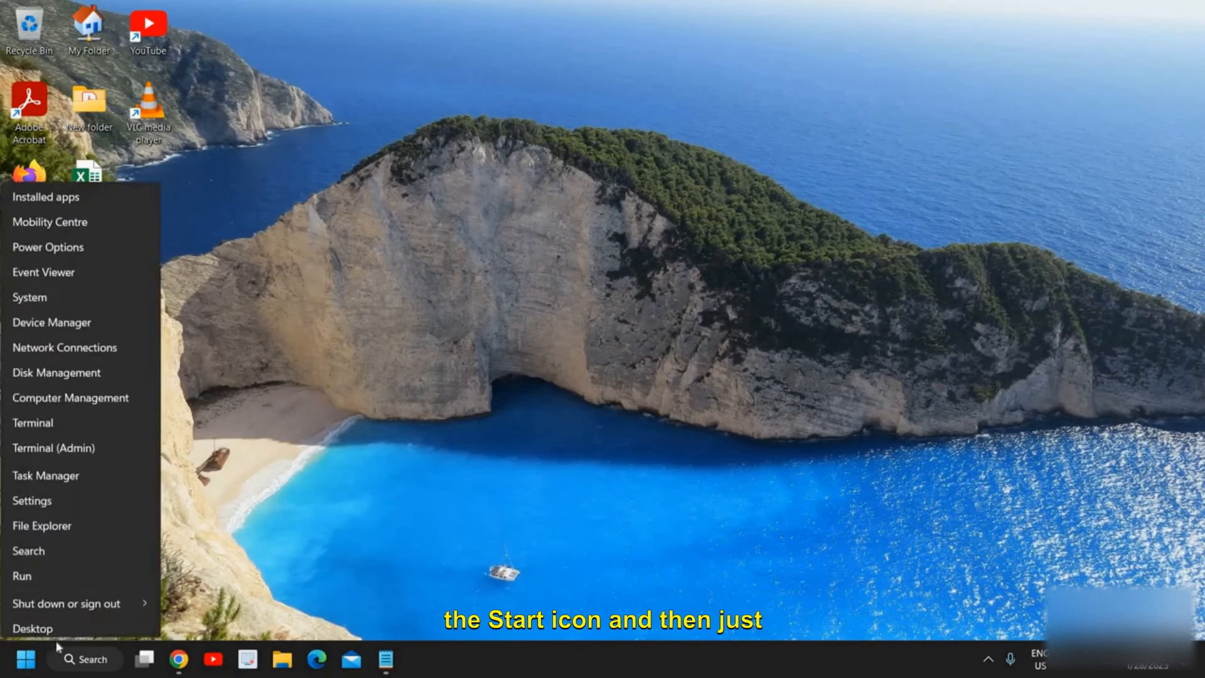
{"action": "left_click", "coordinate": [39, 575]}
{"action": "type", "text": "services.msc"}
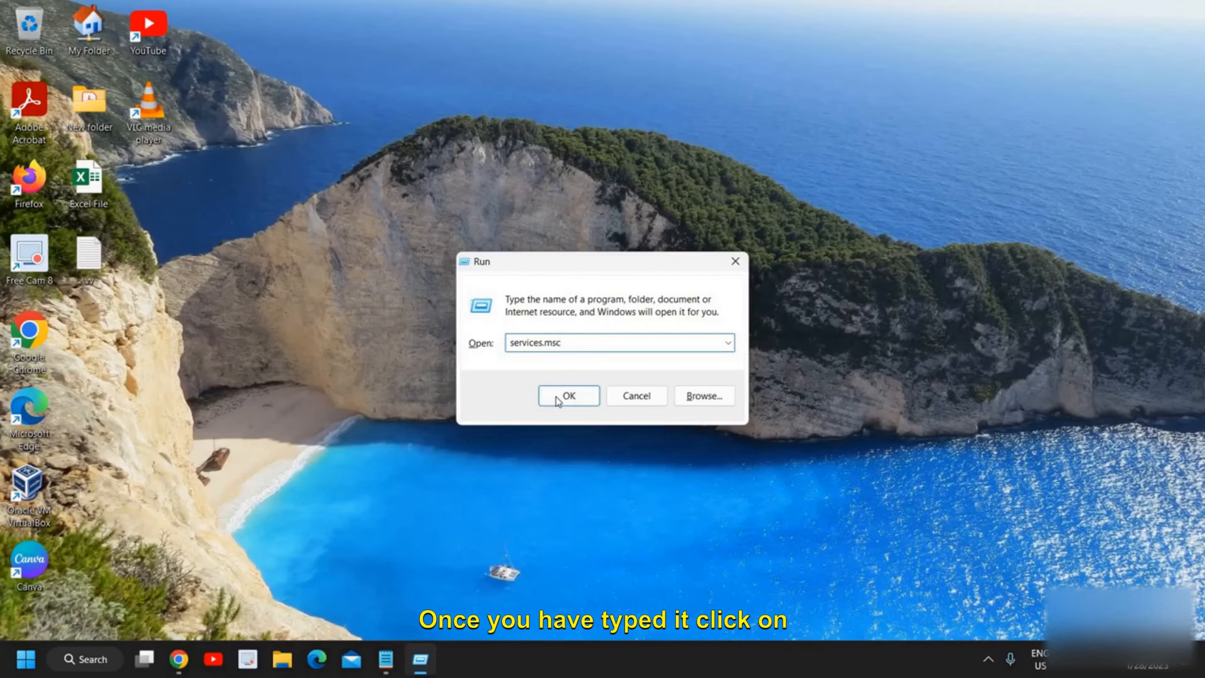
{"action": "left_click", "coordinate": [557, 444]}
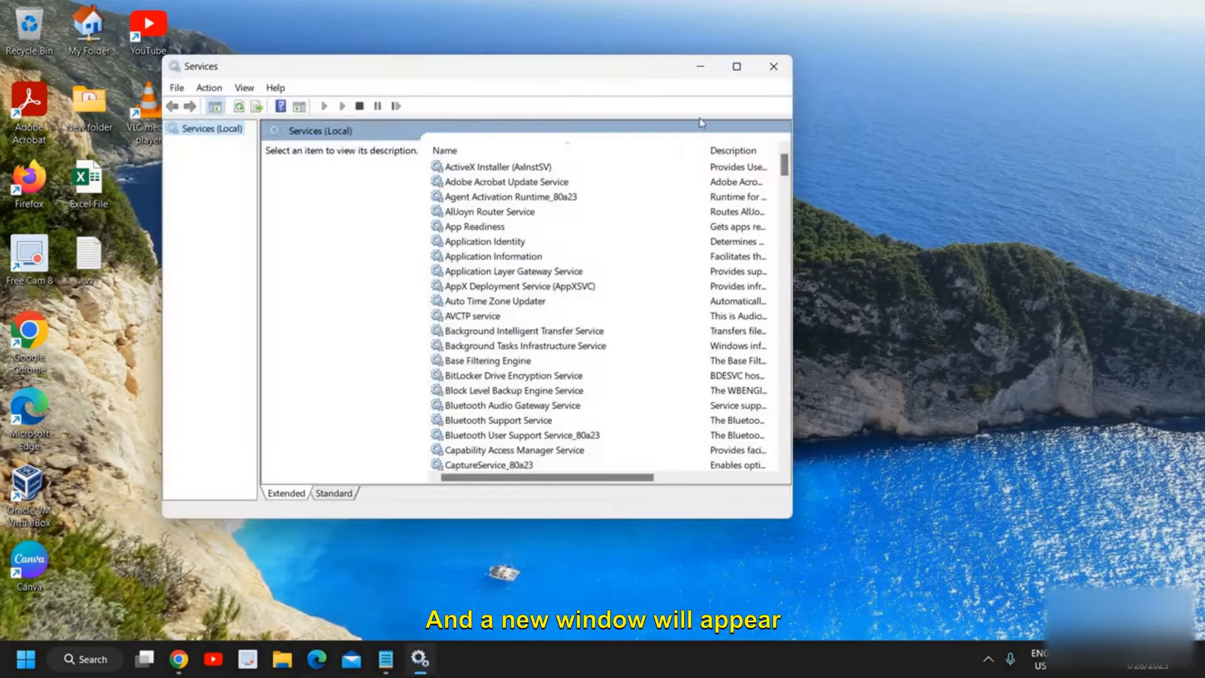
{"action": "left_click", "coordinate": [737, 66]}
Step: Find the Windows Update service in the services list and open its properties
{"action": "left_click", "coordinate": [342, 240]}
{"action": "scroll", "coordinate": [358, 377], "scroll_direction": "down", "scroll_amount": 15}
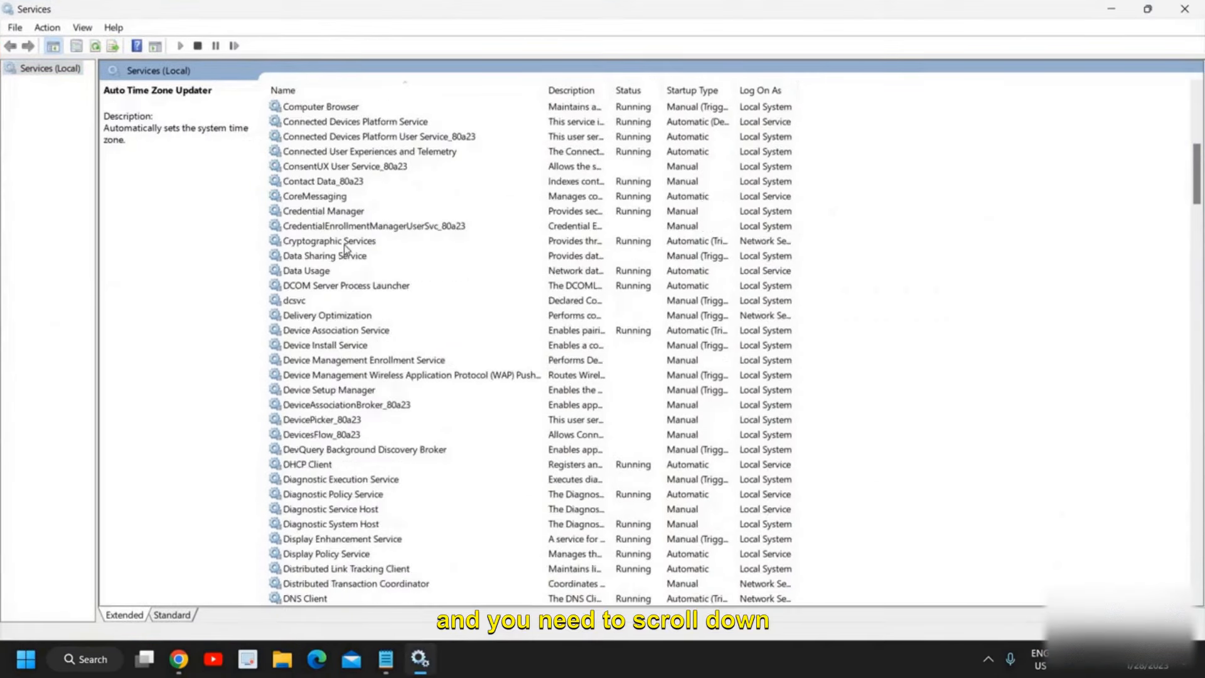
{"action": "scroll", "coordinate": [362, 415], "scroll_direction": "down", "scroll_amount": 20}
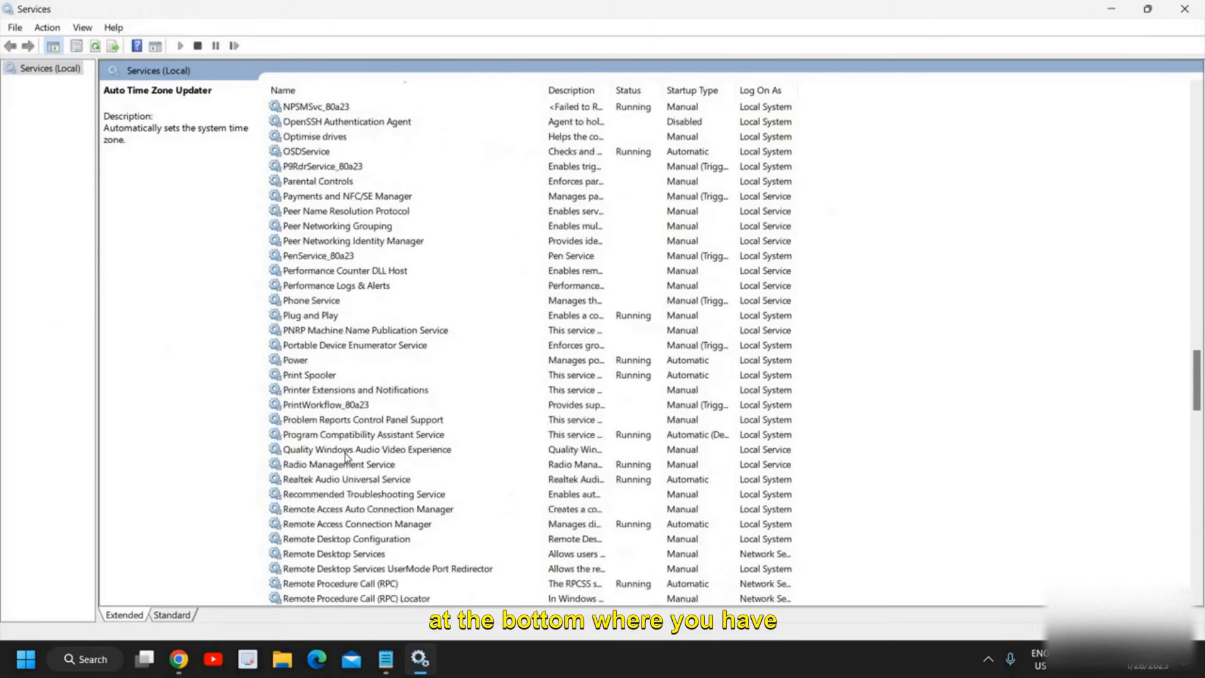
{"action": "scroll", "coordinate": [347, 456], "scroll_direction": "down", "scroll_amount": 16}
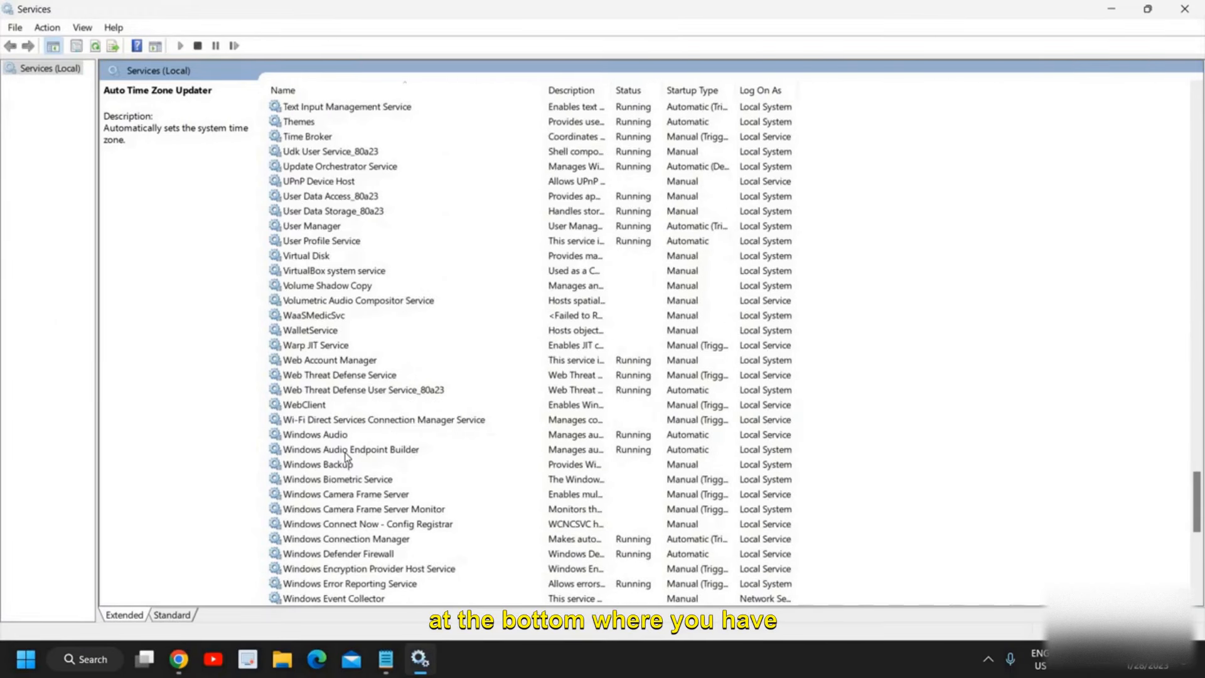
{"action": "left_click", "coordinate": [372, 360]}
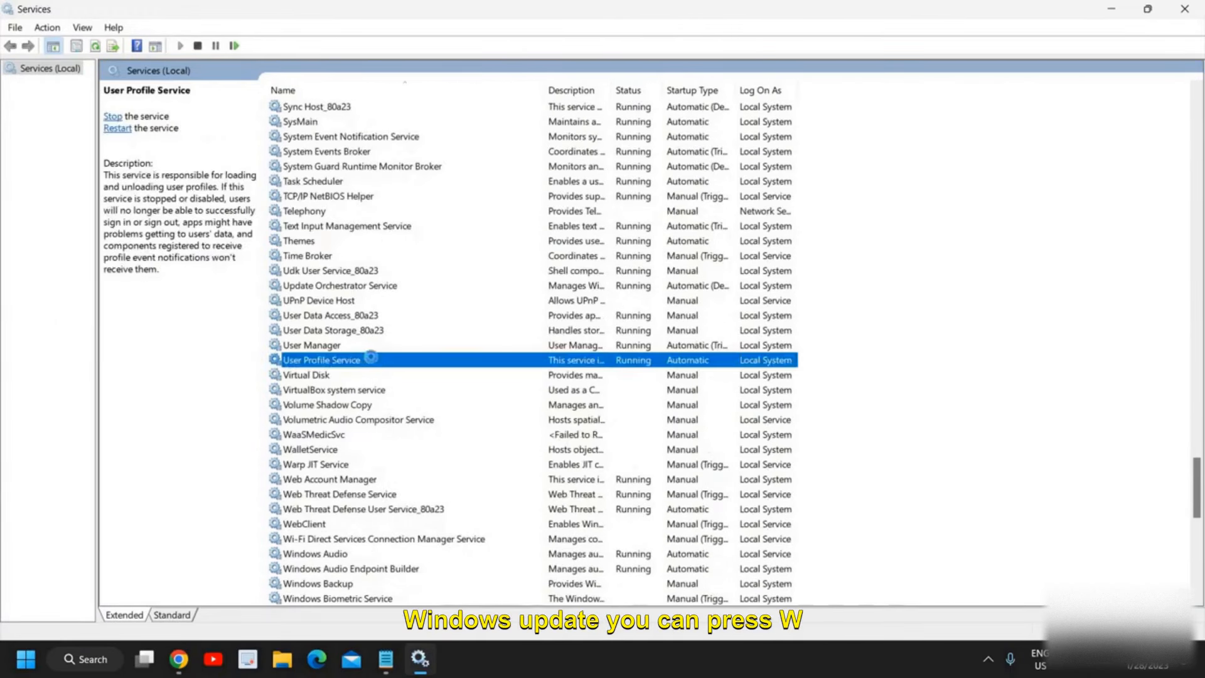
{"action": "key", "text": "w"}
{"action": "scroll", "coordinate": [374, 362], "scroll_direction": "down", "scroll_amount": 2}
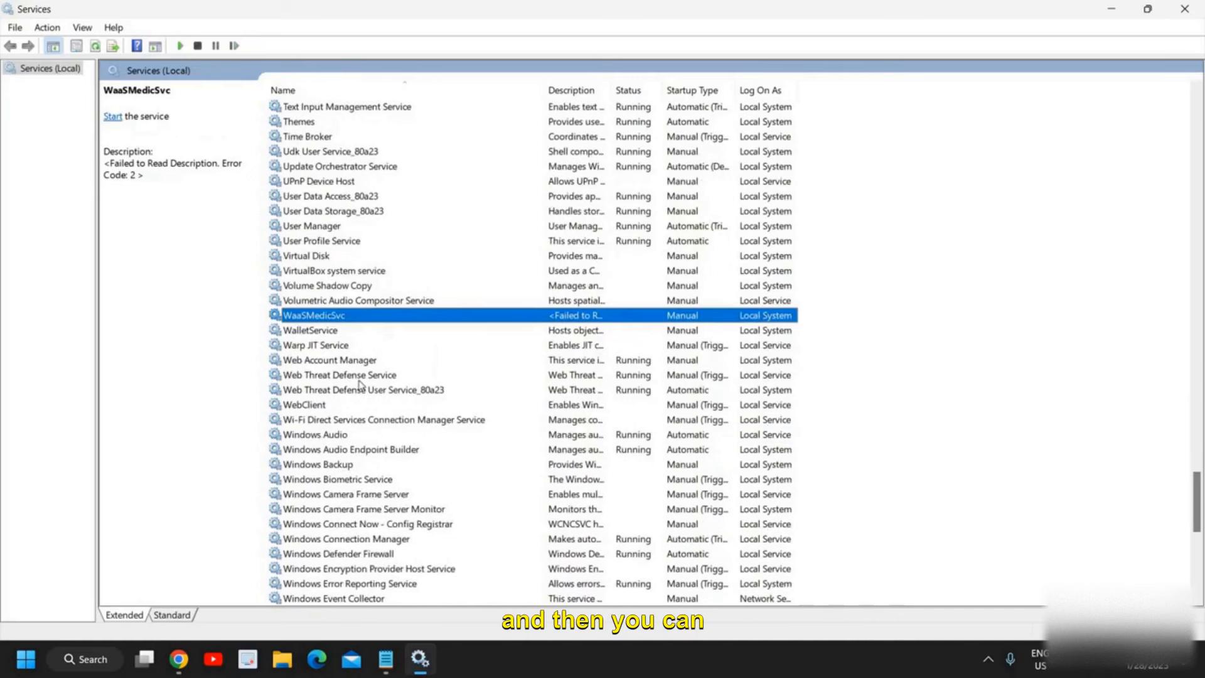
{"action": "scroll", "coordinate": [326, 486], "scroll_direction": "down", "scroll_amount": 2}
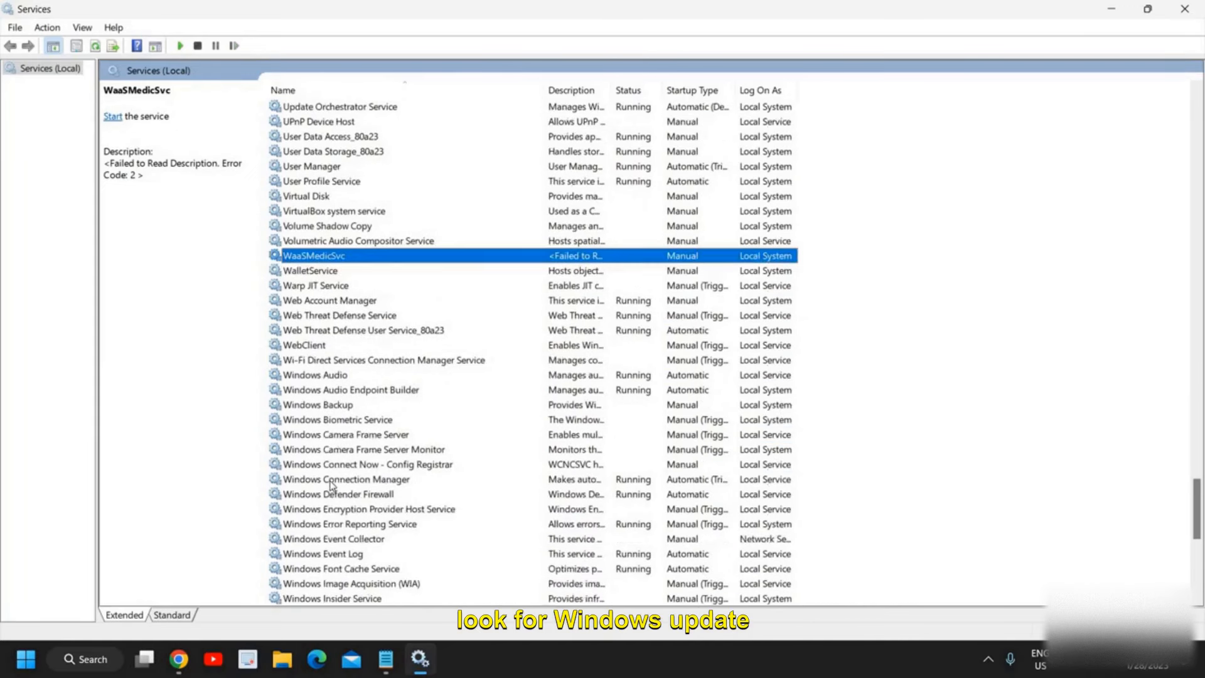
{"action": "scroll", "coordinate": [333, 487], "scroll_direction": "down", "scroll_amount": 7}
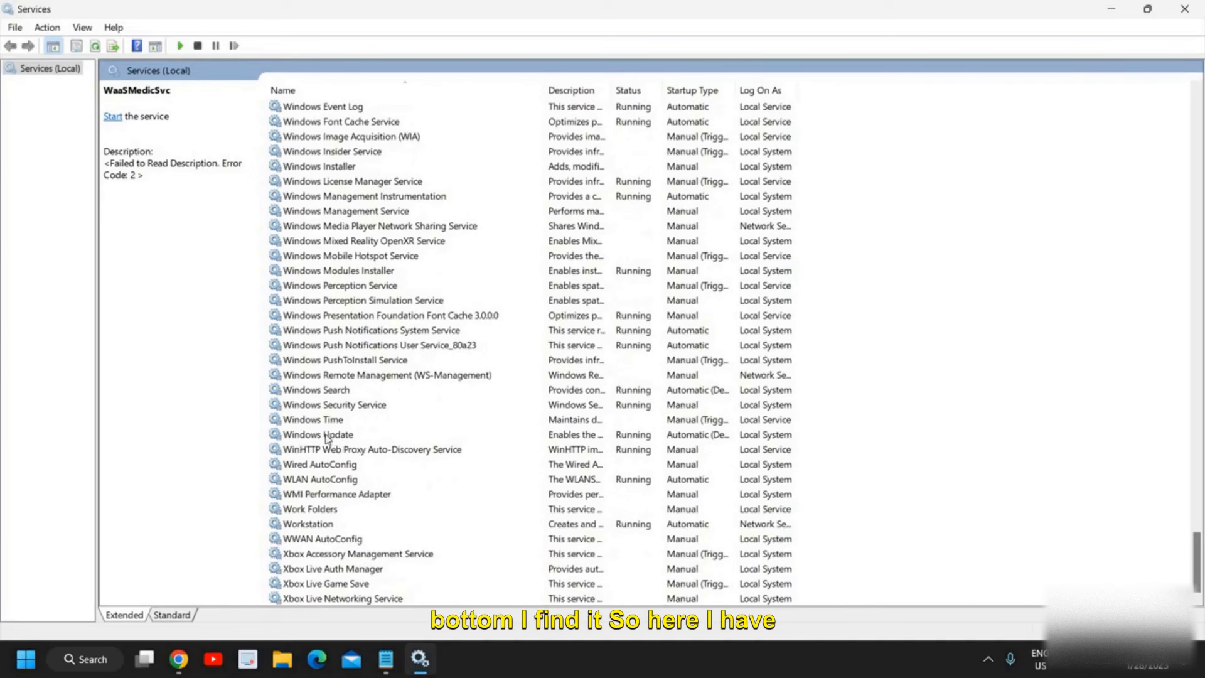
{"action": "left_click", "coordinate": [326, 436]}
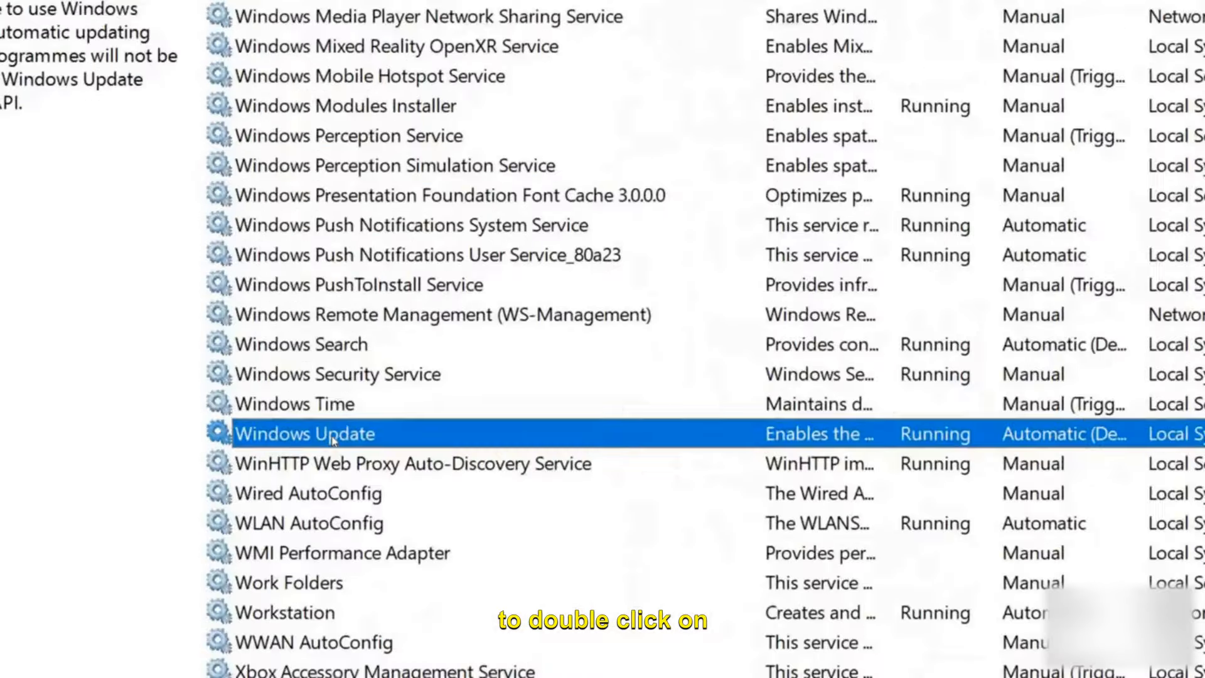
{"action": "double_click", "coordinate": [332, 439]}
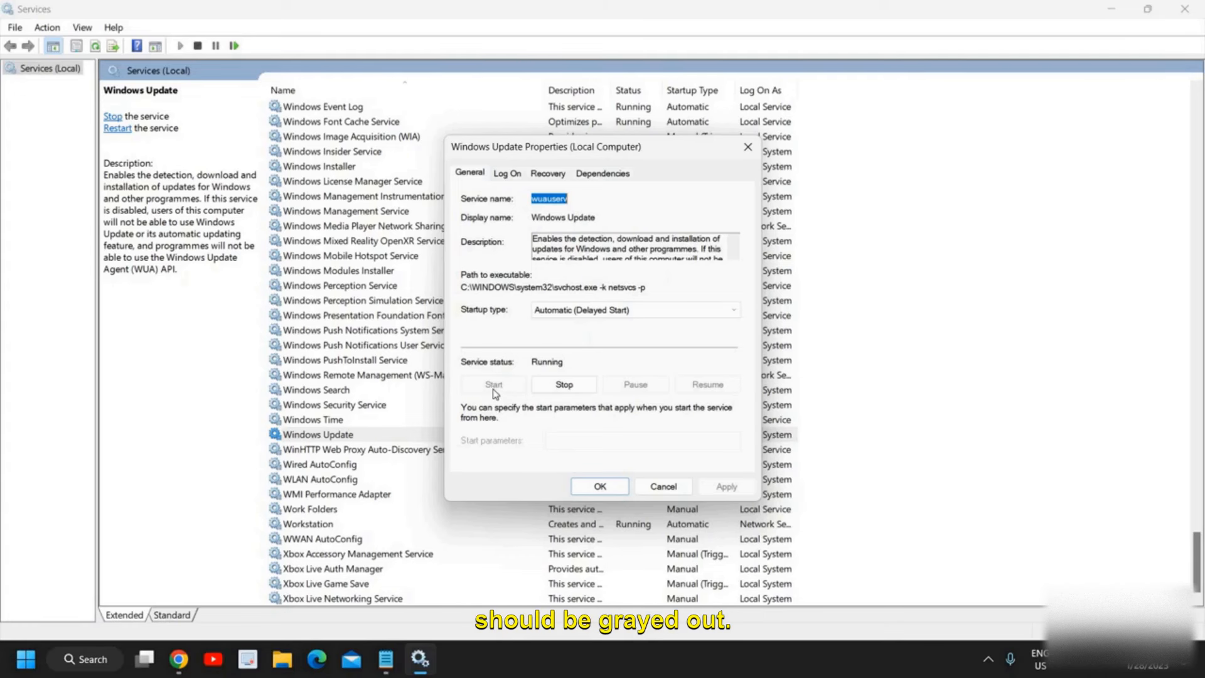
Step: Set the Windows Update service's startup type to Automatic (Delayed Start) and restart the service
{"action": "left_click", "coordinate": [590, 314]}
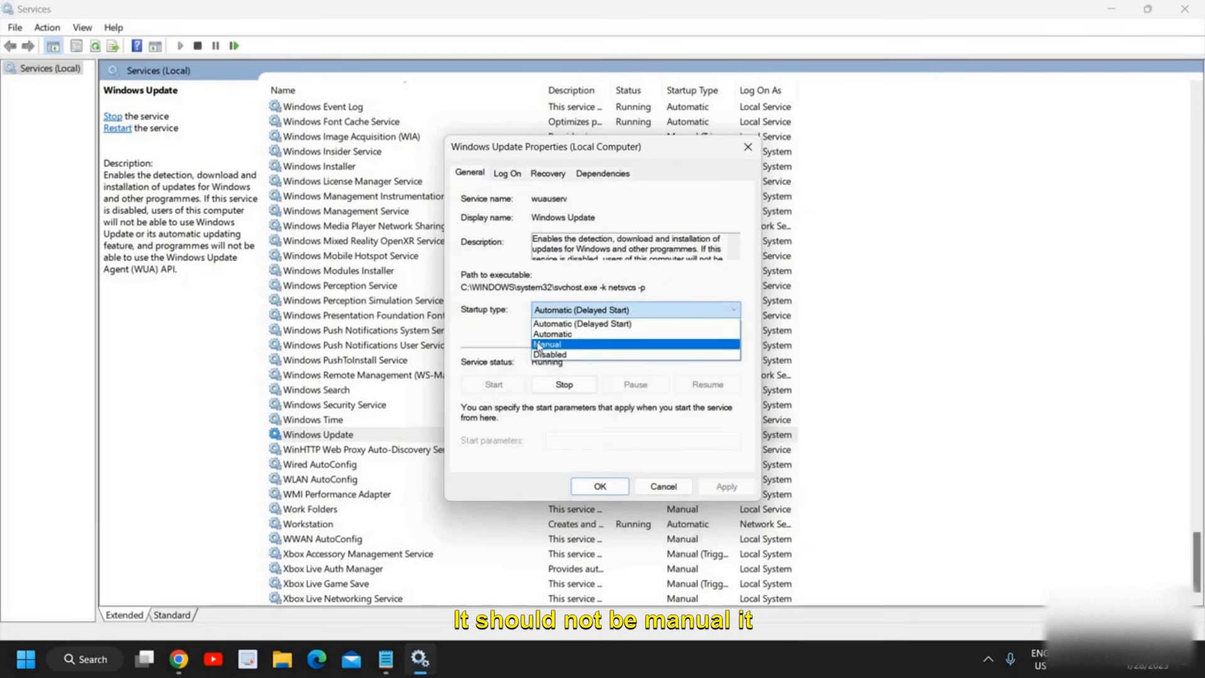
{"action": "left_click", "coordinate": [578, 324]}
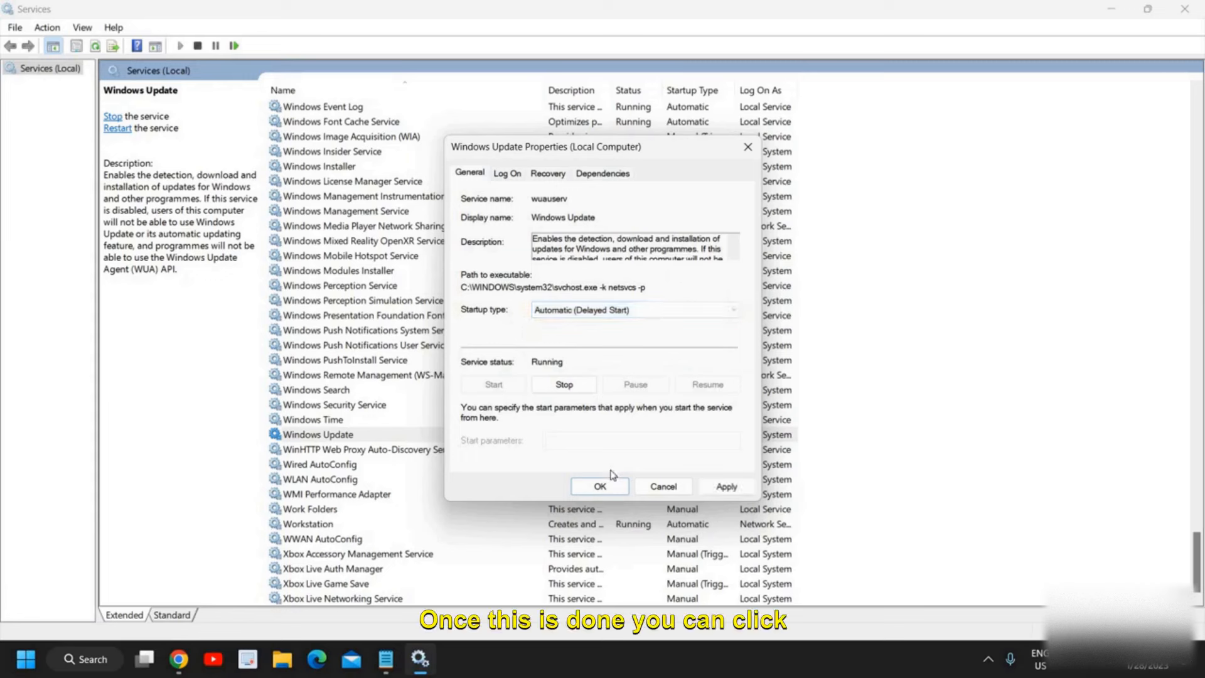
{"action": "left_click", "coordinate": [599, 488]}
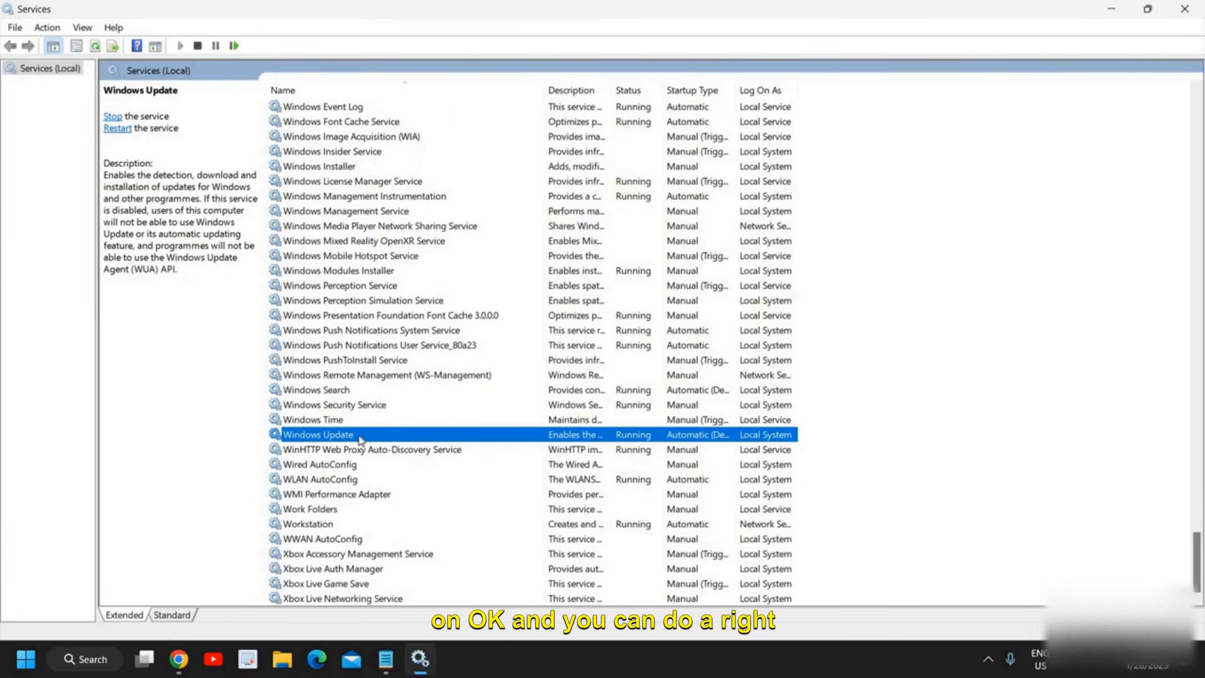
{"action": "right_click", "coordinate": [361, 441]}
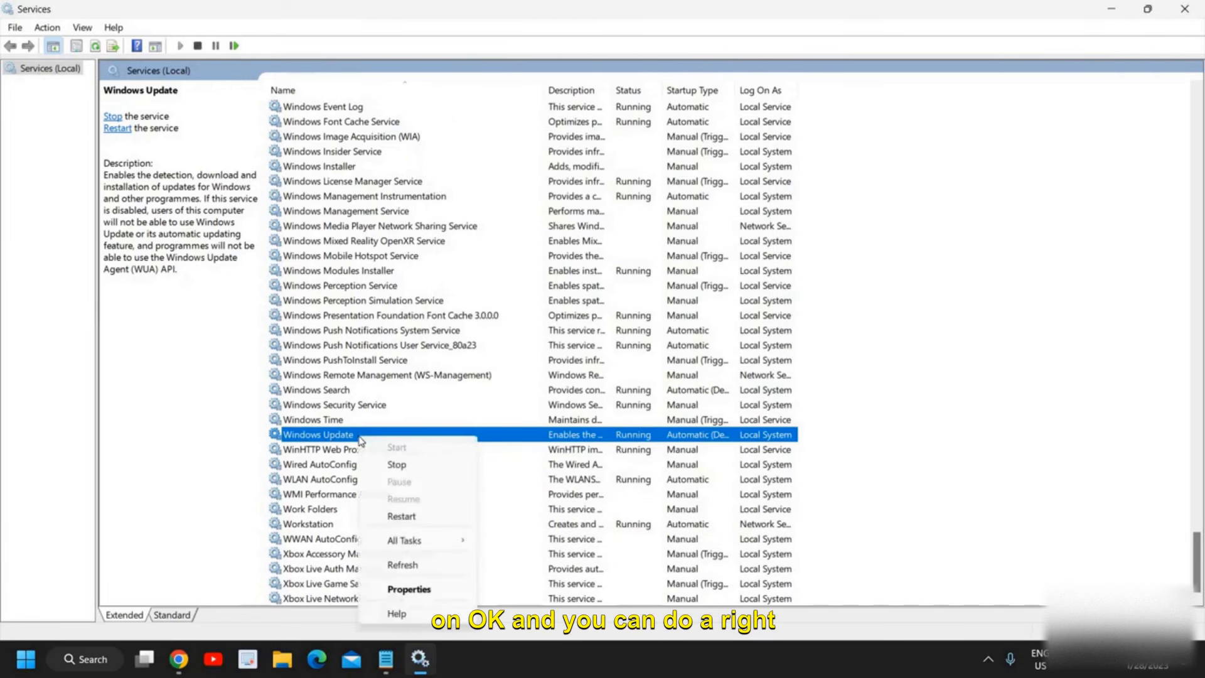
{"action": "left_click", "coordinate": [401, 517]}
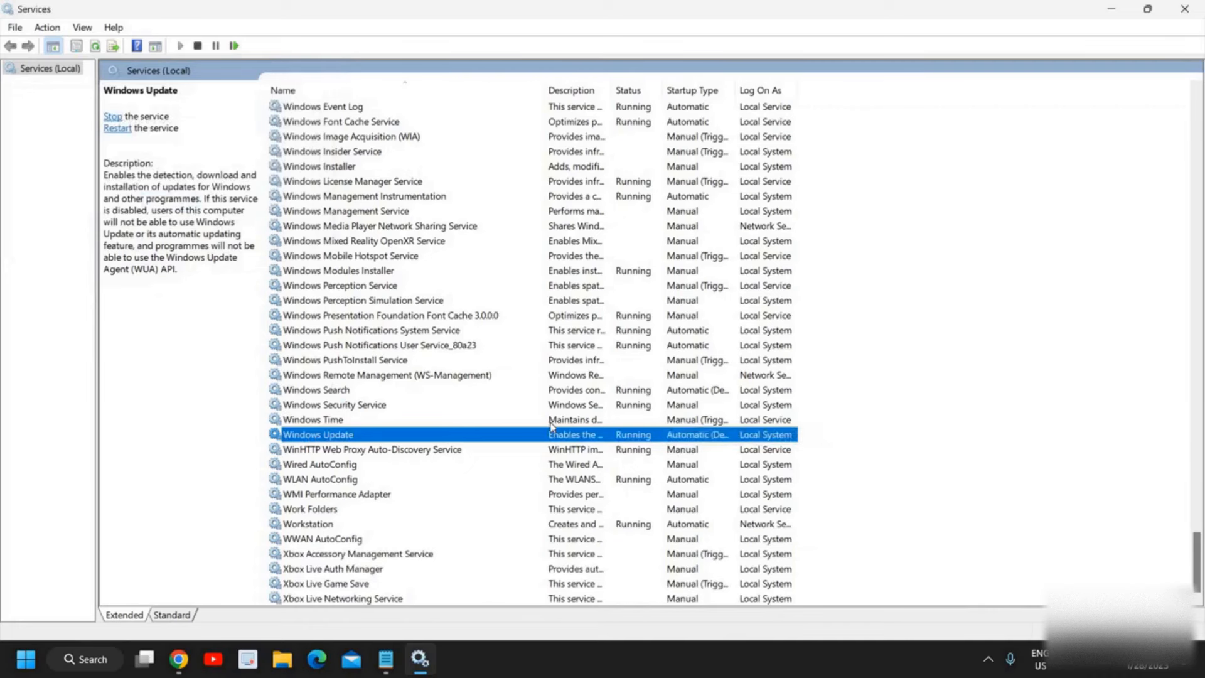
Step: Check the Background Intelligent Transfer Service's startup type and available commands, and close the Services console
{"action": "key", "text": "Home"}
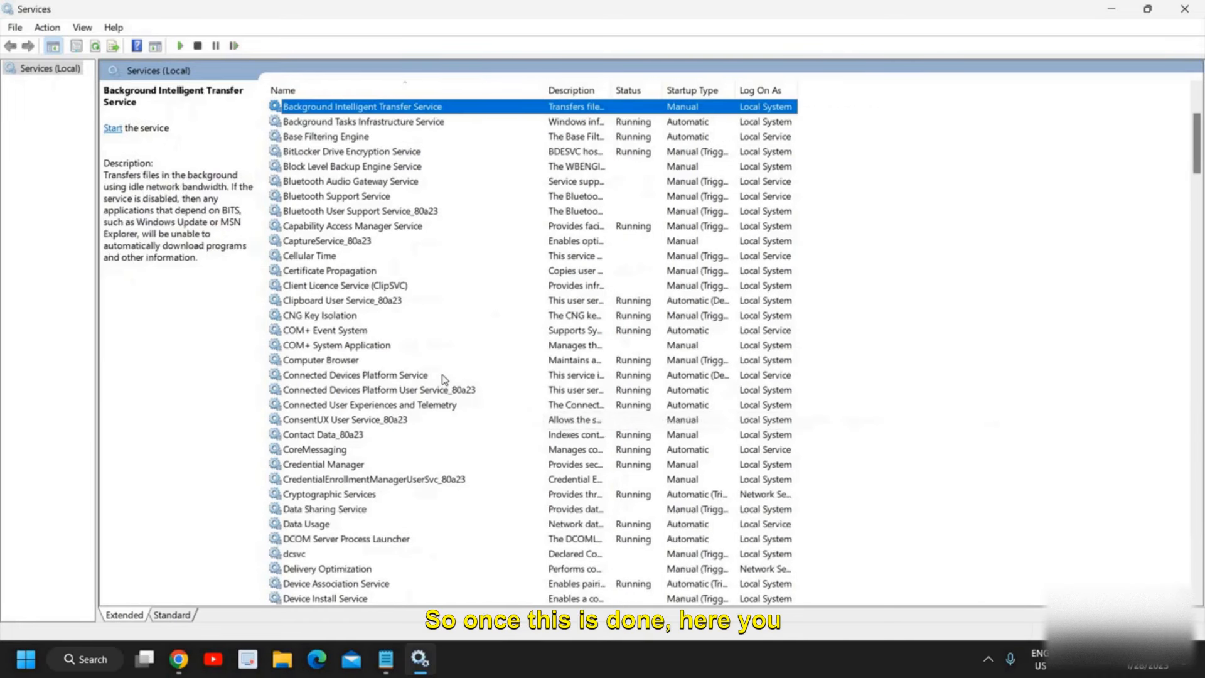
{"action": "scroll", "coordinate": [444, 378], "scroll_direction": "up", "scroll_amount": 2}
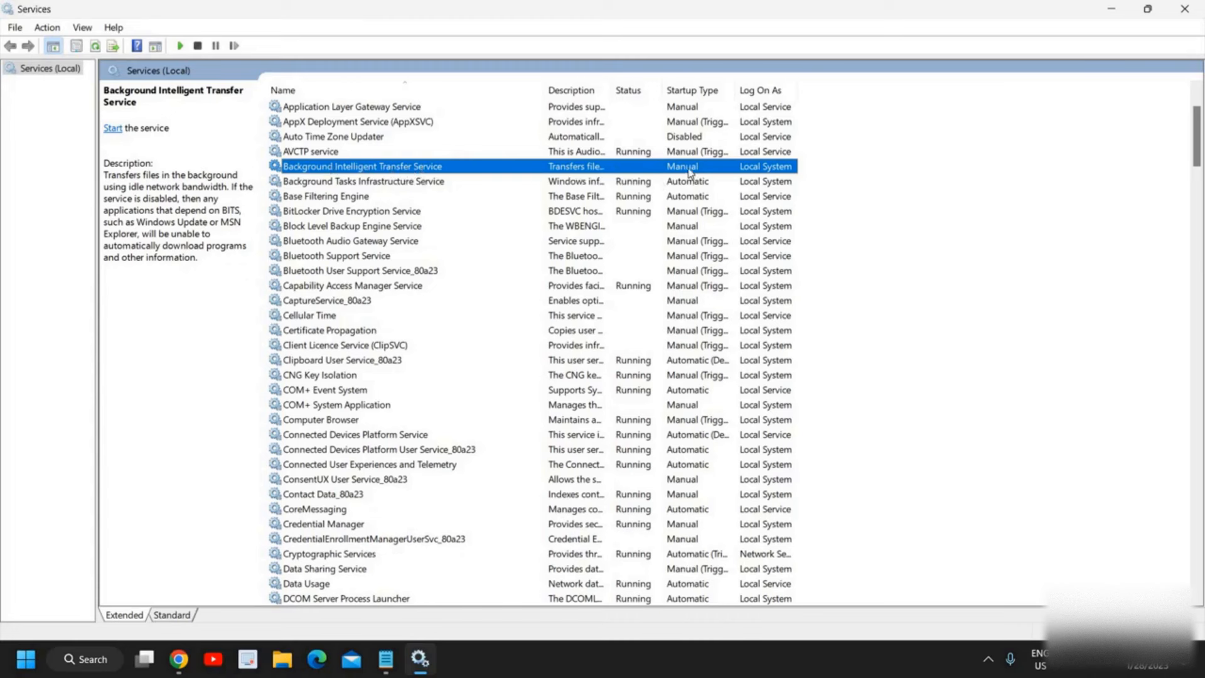
{"action": "right_click", "coordinate": [408, 171]}
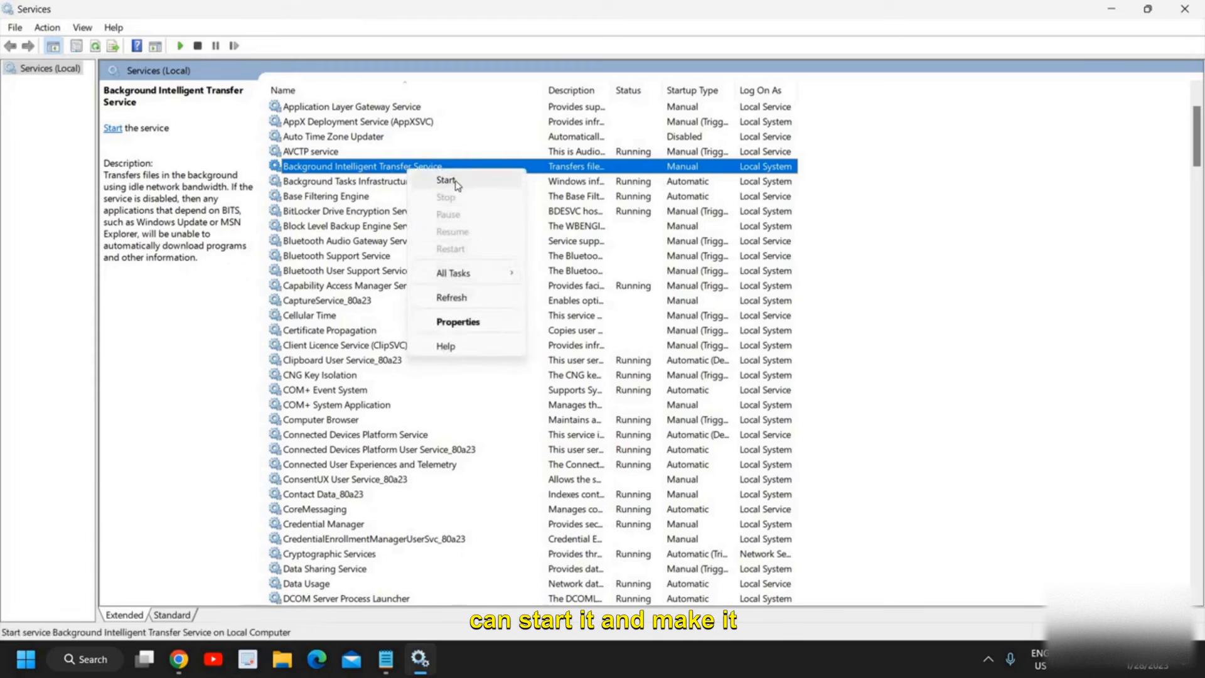
{"action": "left_click", "coordinate": [694, 175]}
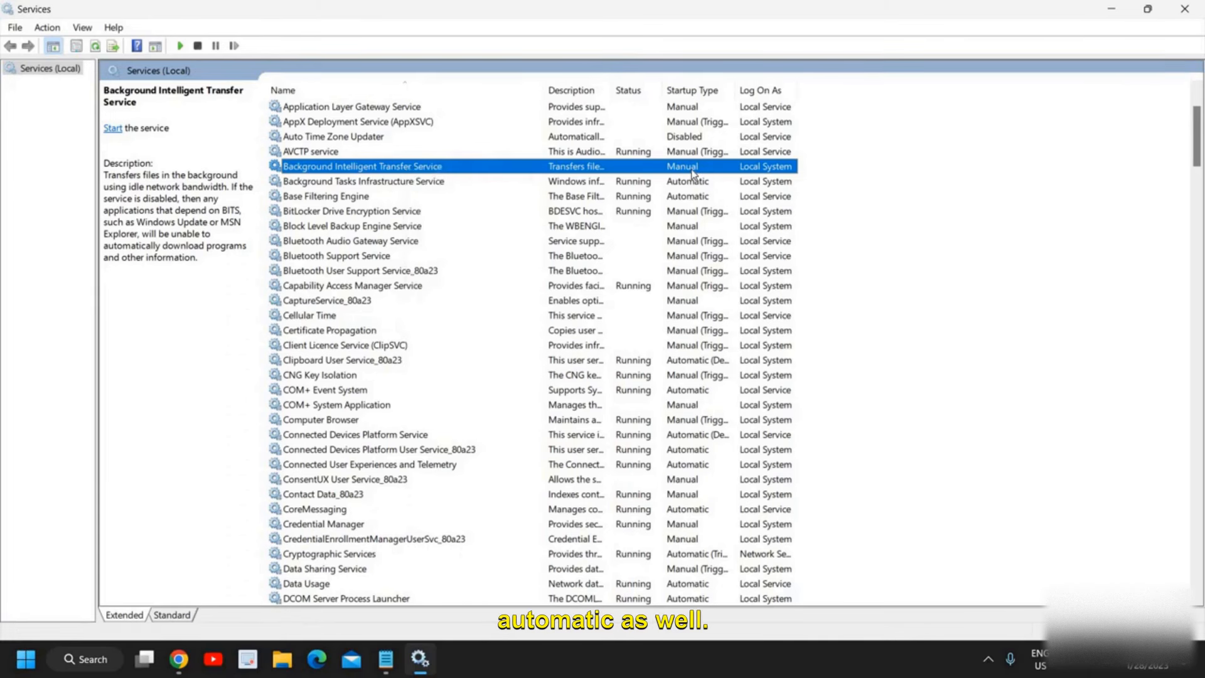
{"action": "left_click", "coordinate": [1185, 9]}
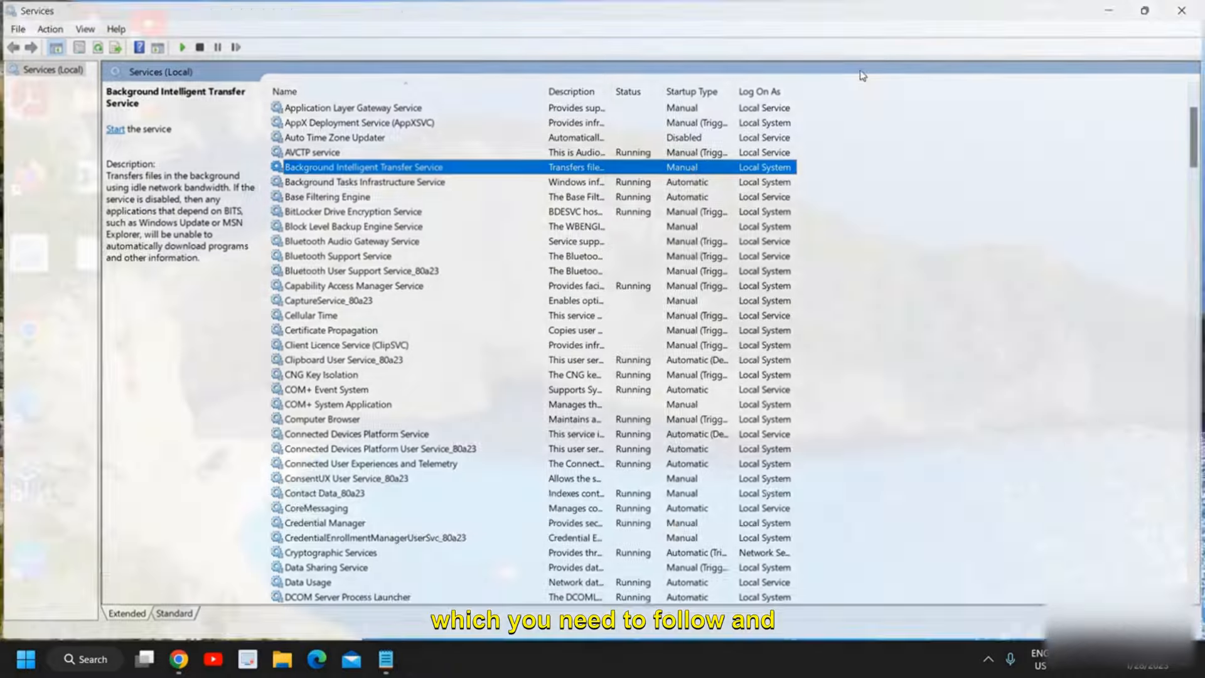
Step: Search Windows for "window", open Windows Update settings to review the available updates, and minimize the Settings window
{"action": "left_click", "coordinate": [92, 668]}
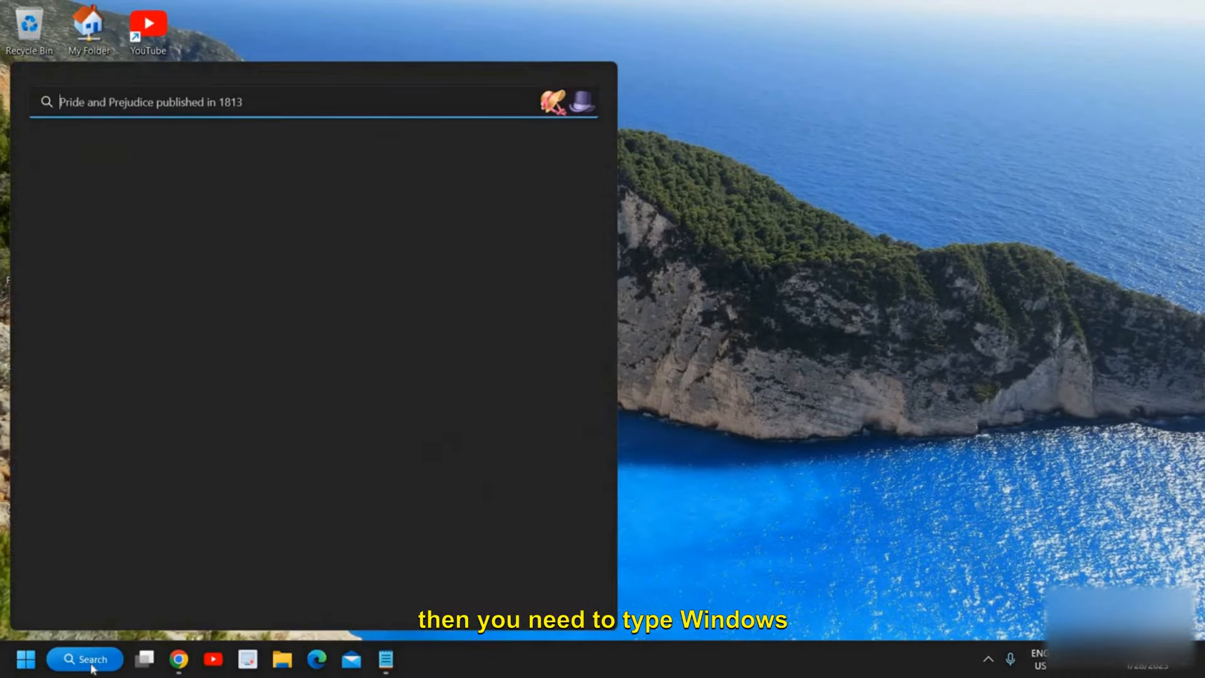
{"action": "type", "text": "window"}
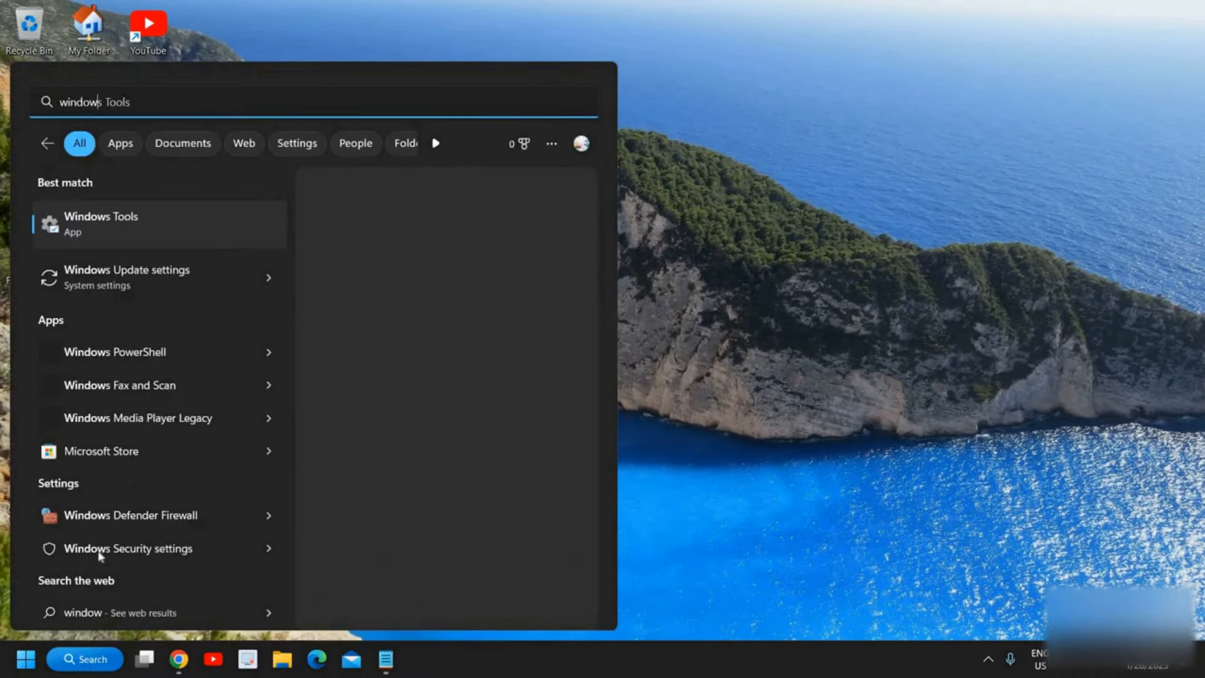
{"action": "left_click", "coordinate": [160, 280]}
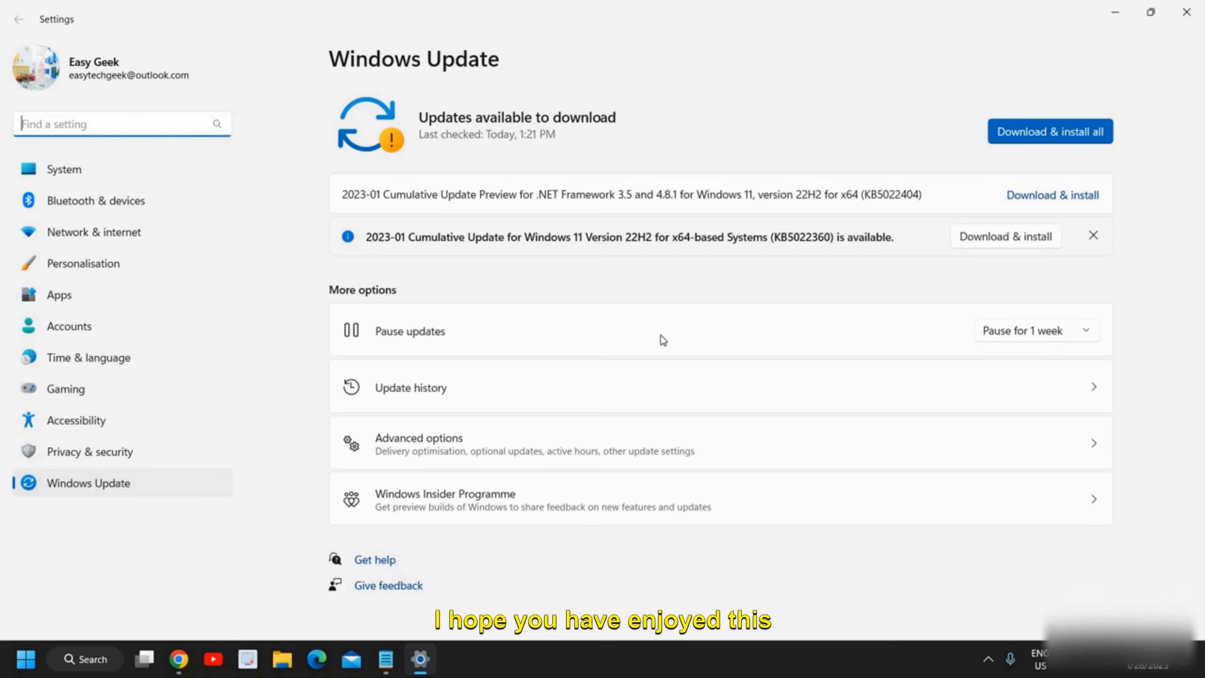
{"action": "left_click", "coordinate": [1118, 12]}
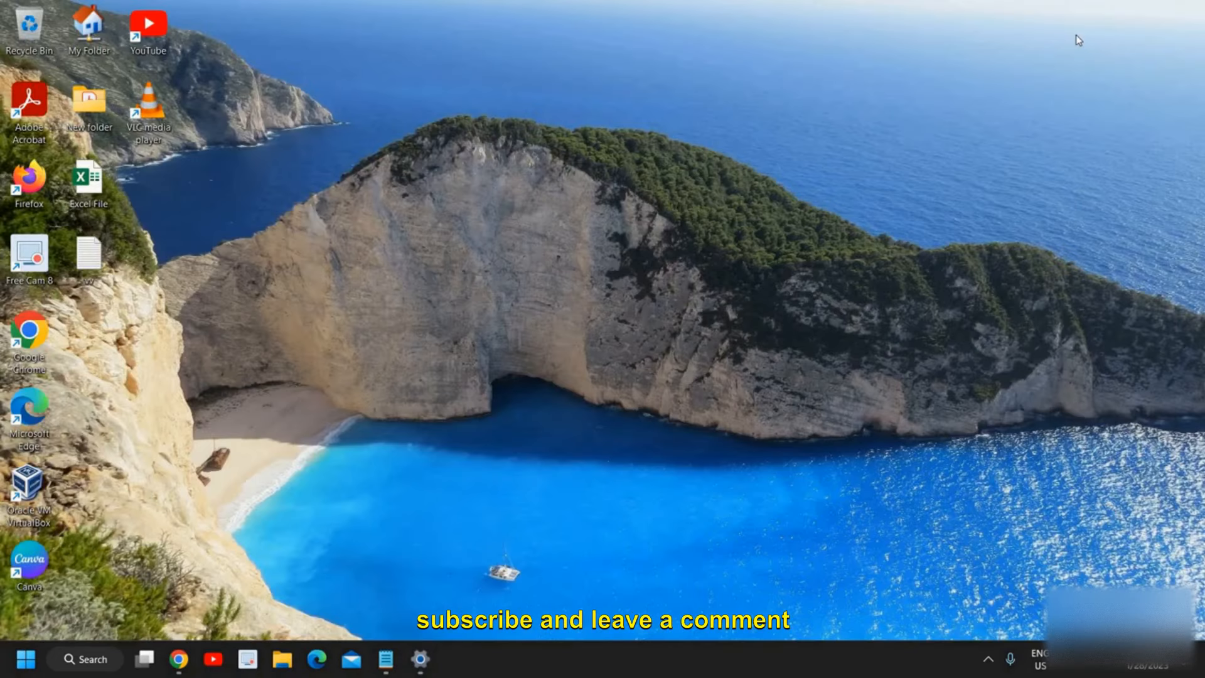